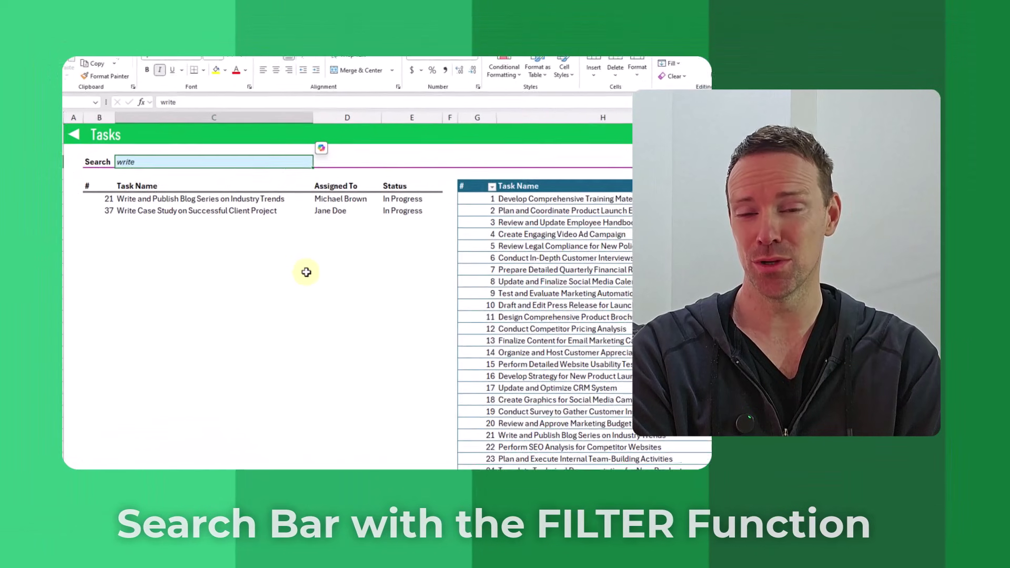
# - Search C3 for seo, update, review and system in turn, watching the FILTER results update
pyautogui.write('seo')
pyautogui.press('Return')
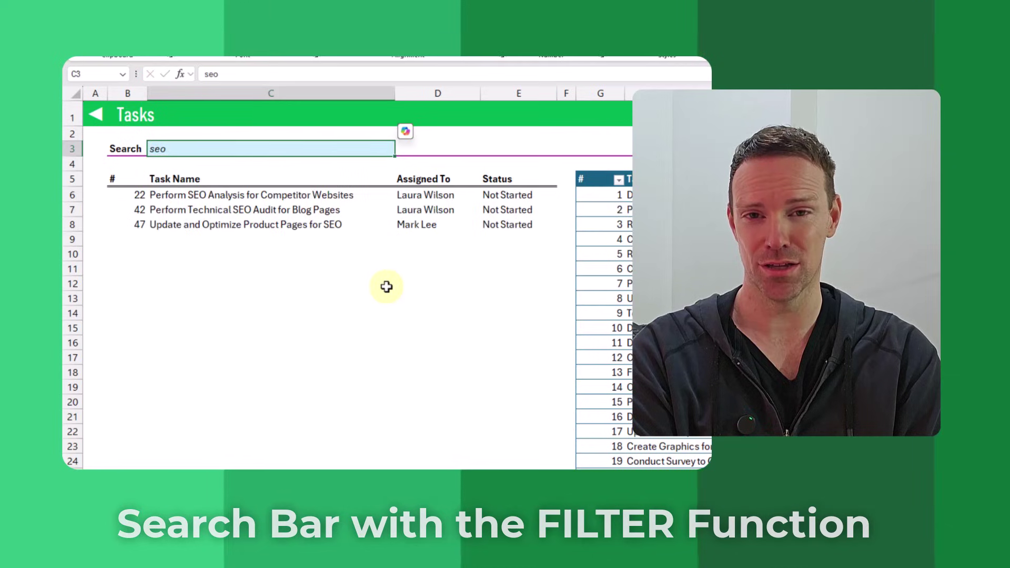
pyautogui.write('upd')
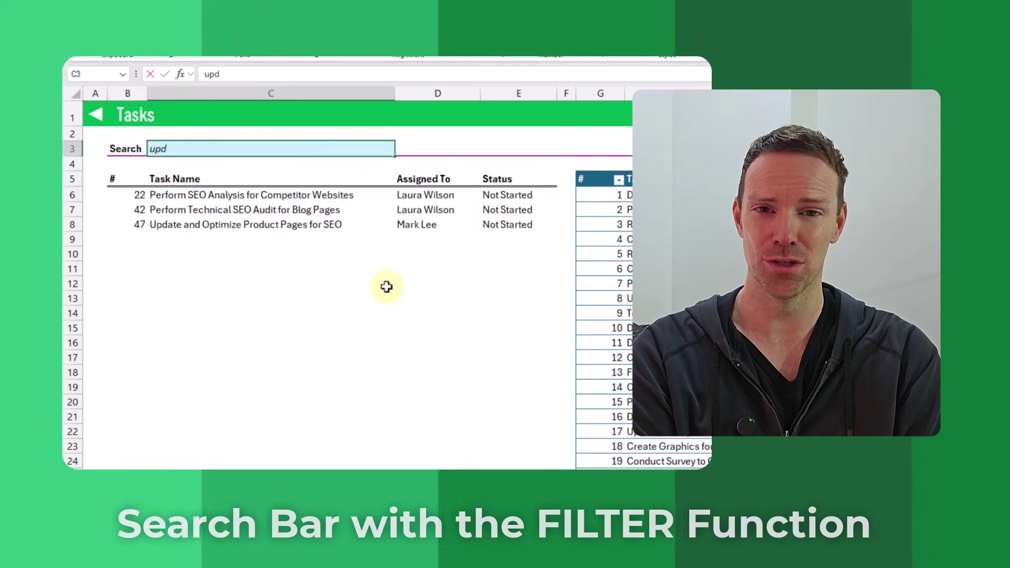
pyautogui.write('ate')
pyautogui.press('Return')
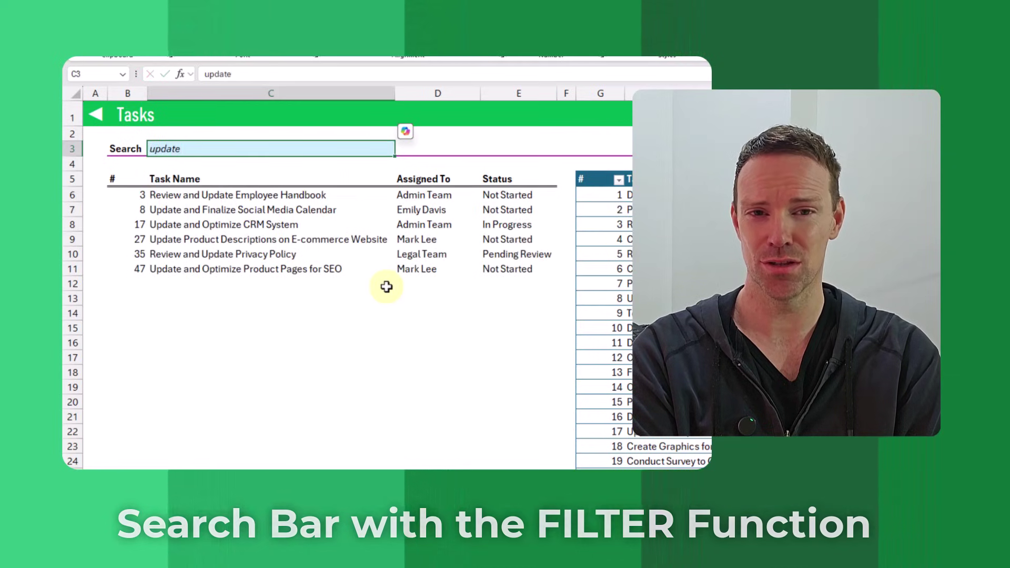
pyautogui.write('review')
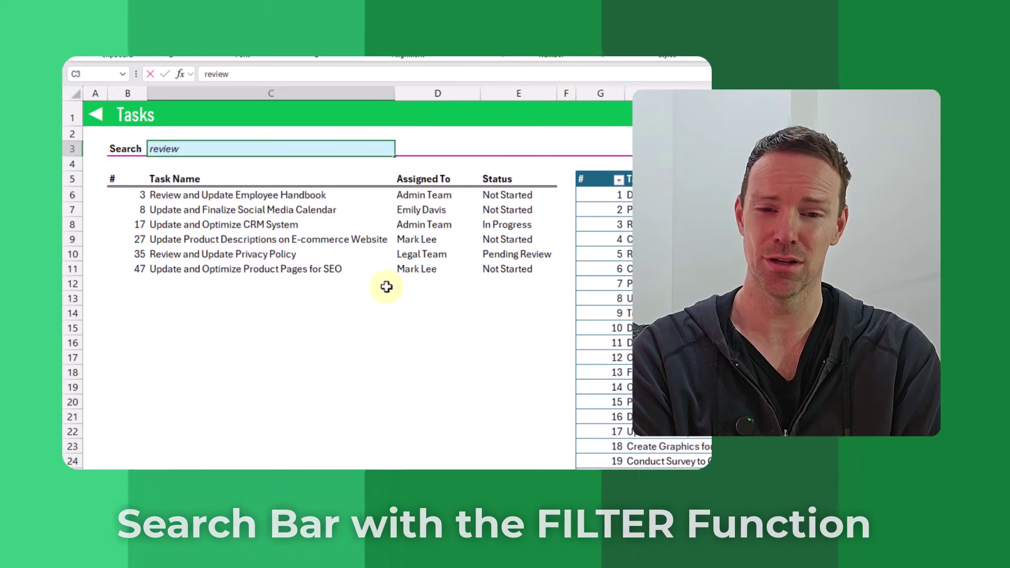
pyautogui.press('Return')
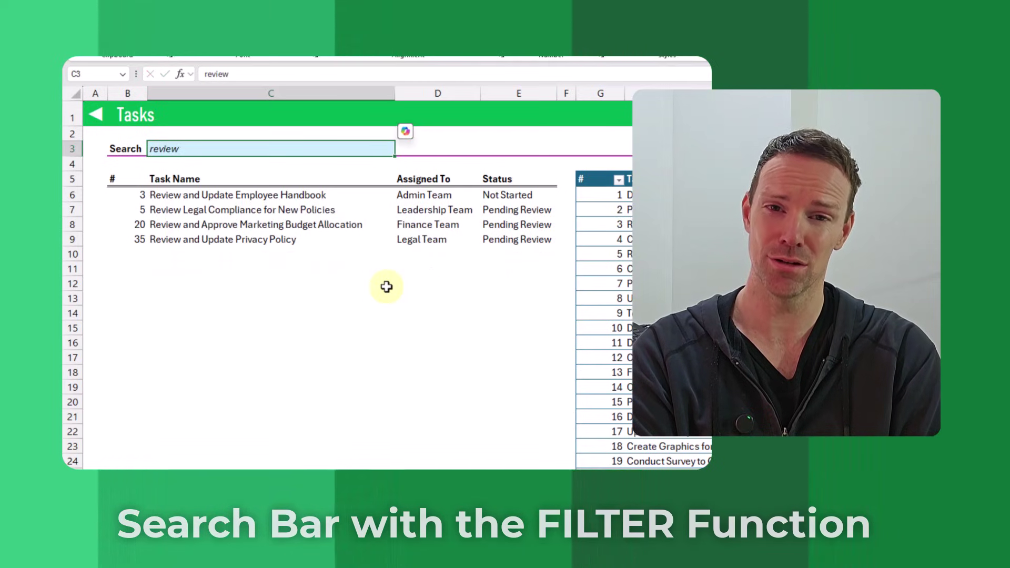
pyautogui.write('system')
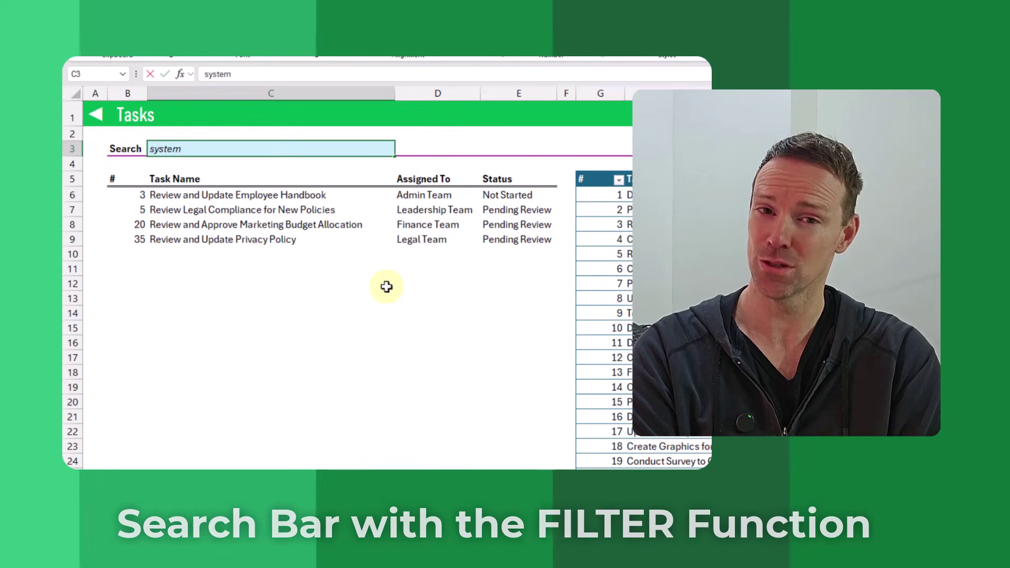
pyautogui.press('Return')
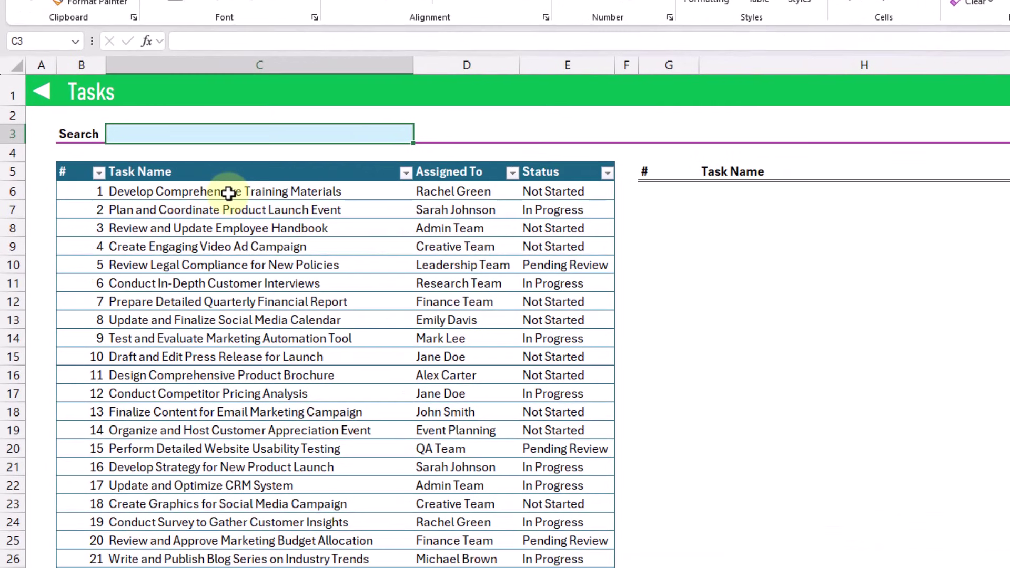
pyautogui.click(93, 133)
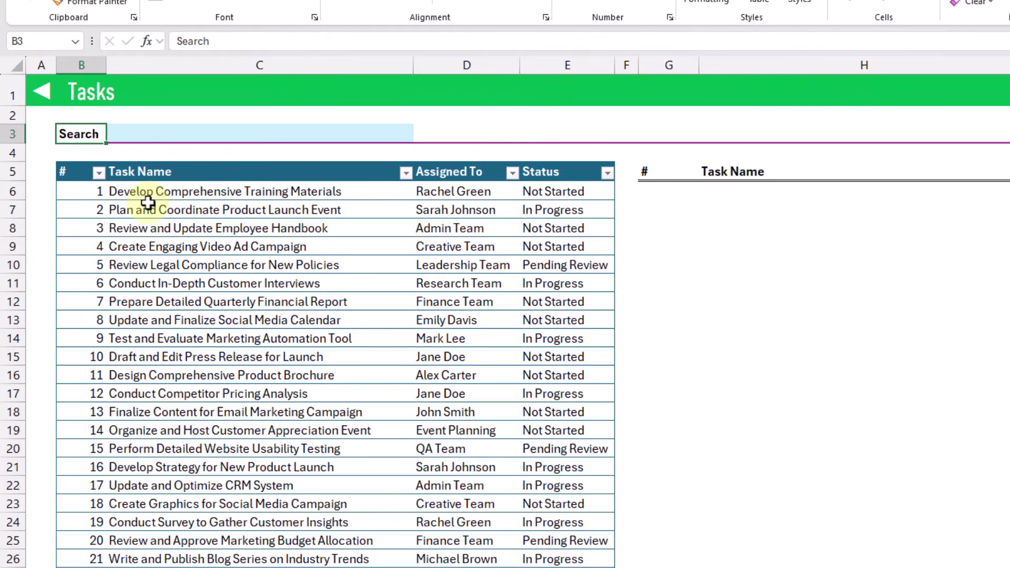
pyautogui.click(156, 135)
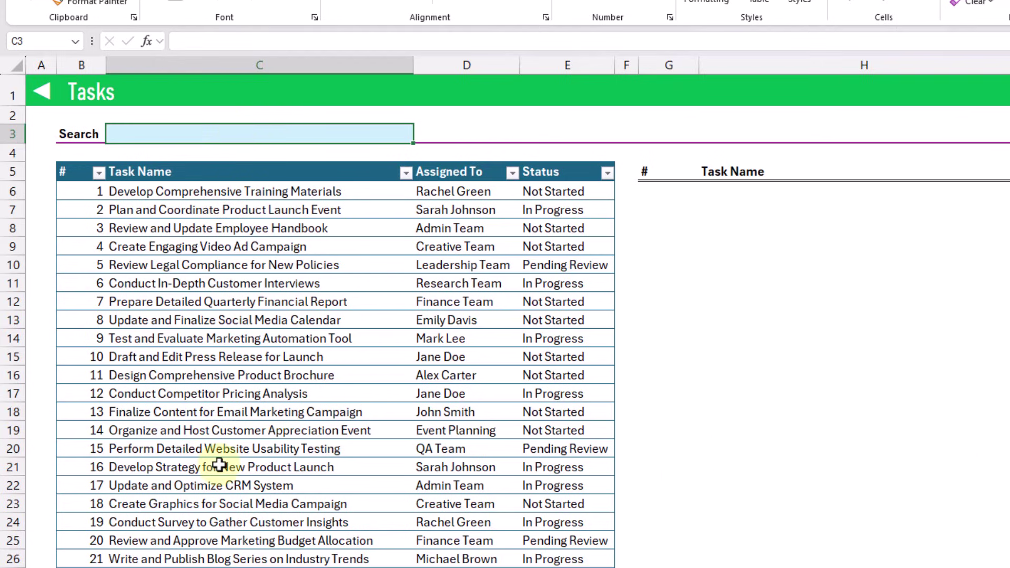
pyautogui.click(194, 133)
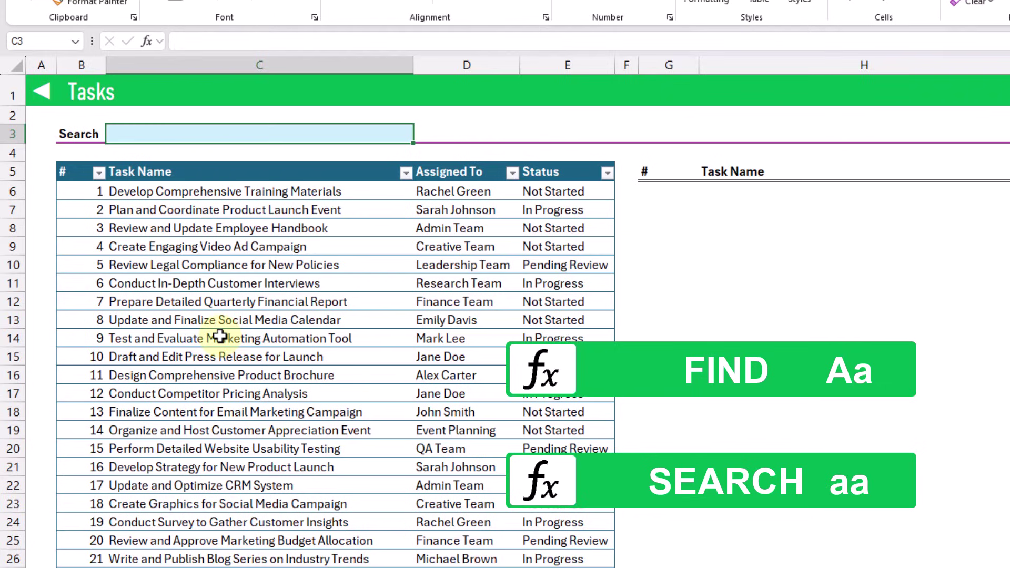
# - Enter =FIND(C3,ToDo[Task Name]) in G6, spilling a 1 beside every task
pyautogui.click(651, 190)
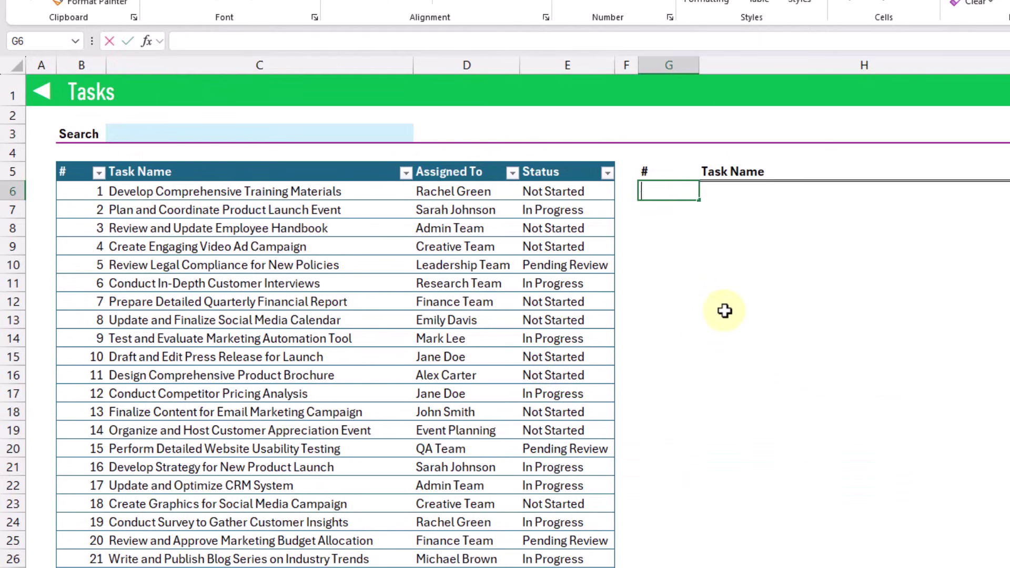
pyautogui.write('=find')
pyautogui.press('Tab')
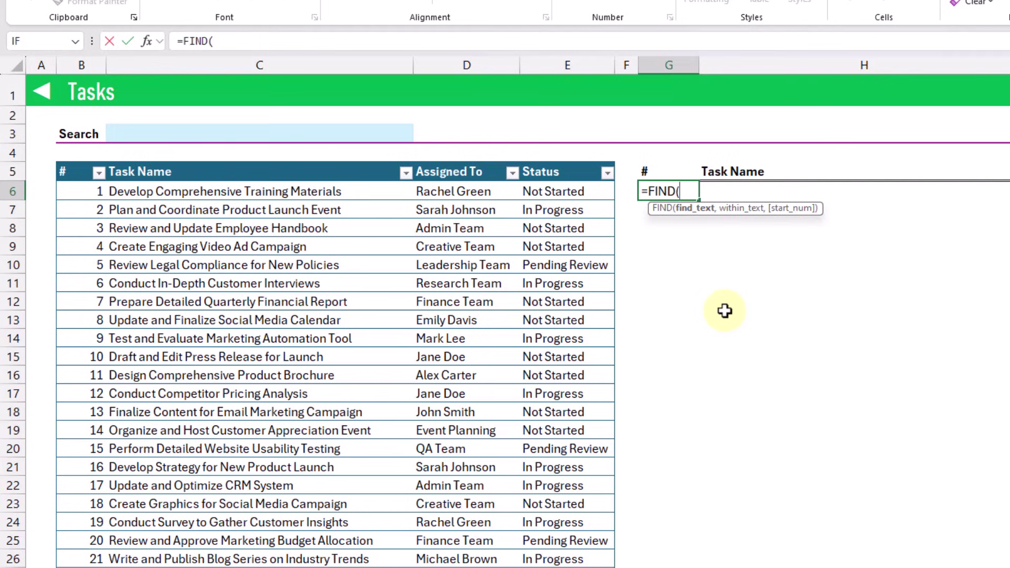
pyautogui.click(264, 134)
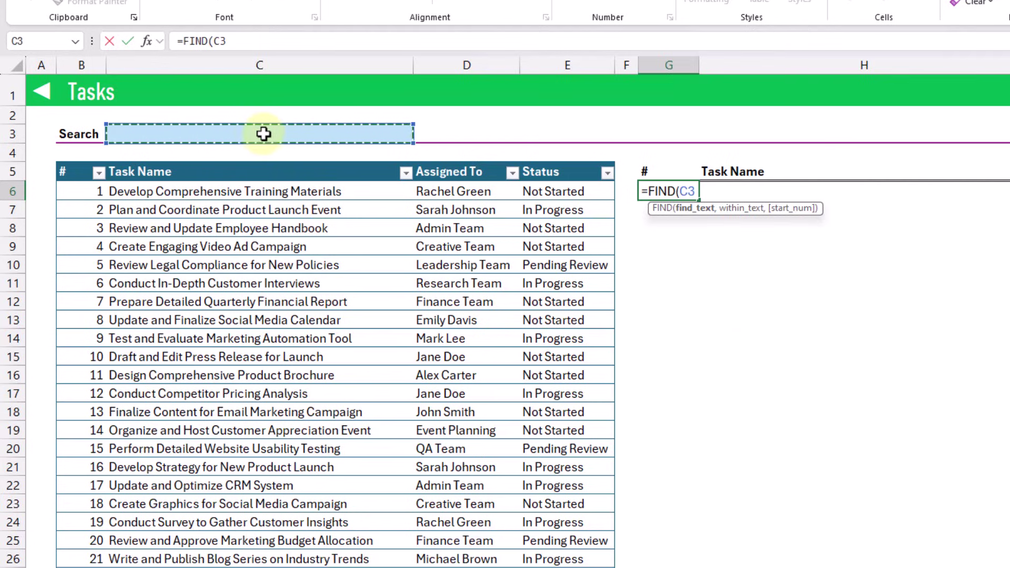
pyautogui.write(',')
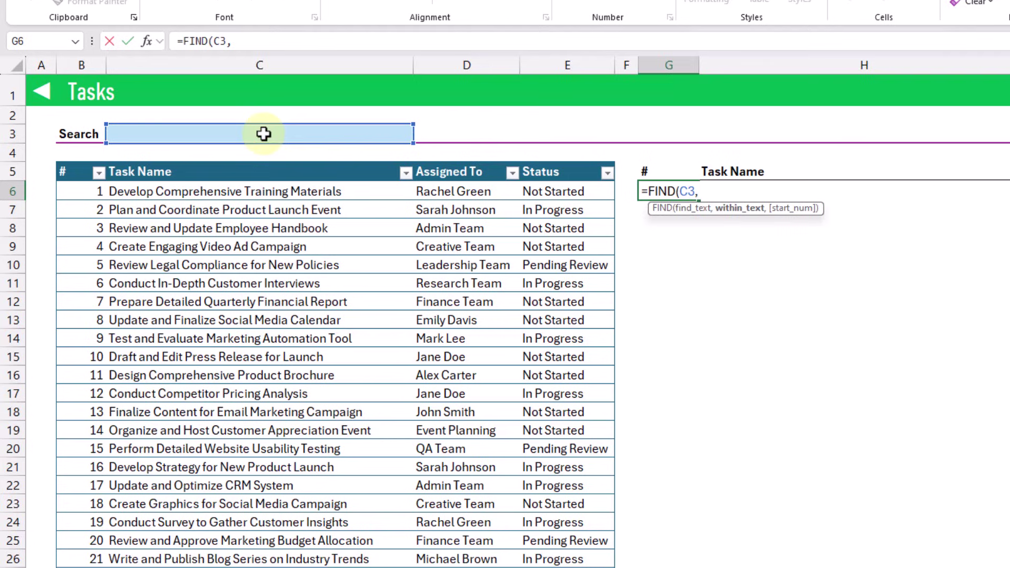
pyautogui.click(264, 160)
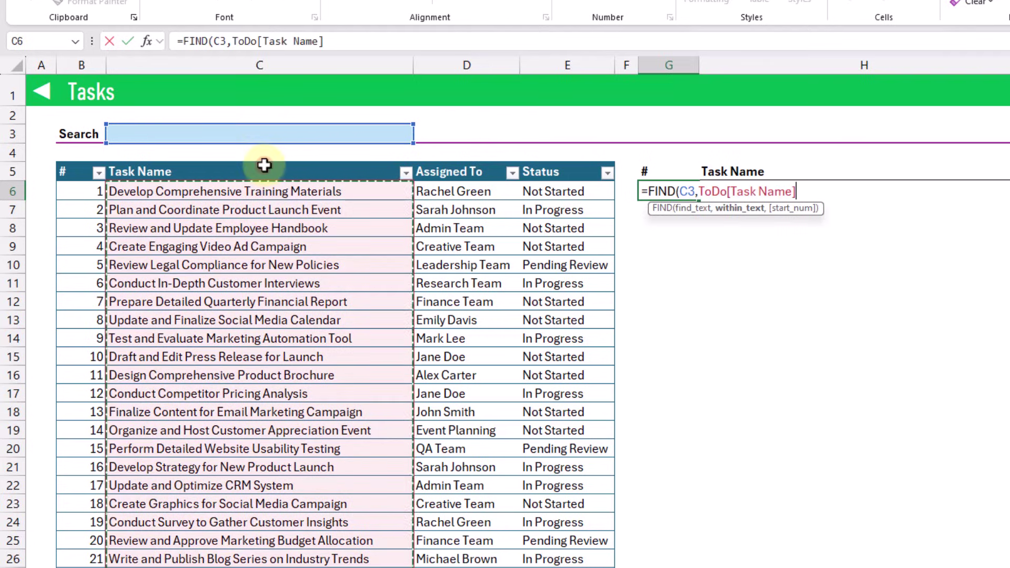
pyautogui.write(')')
pyautogui.press('Return')
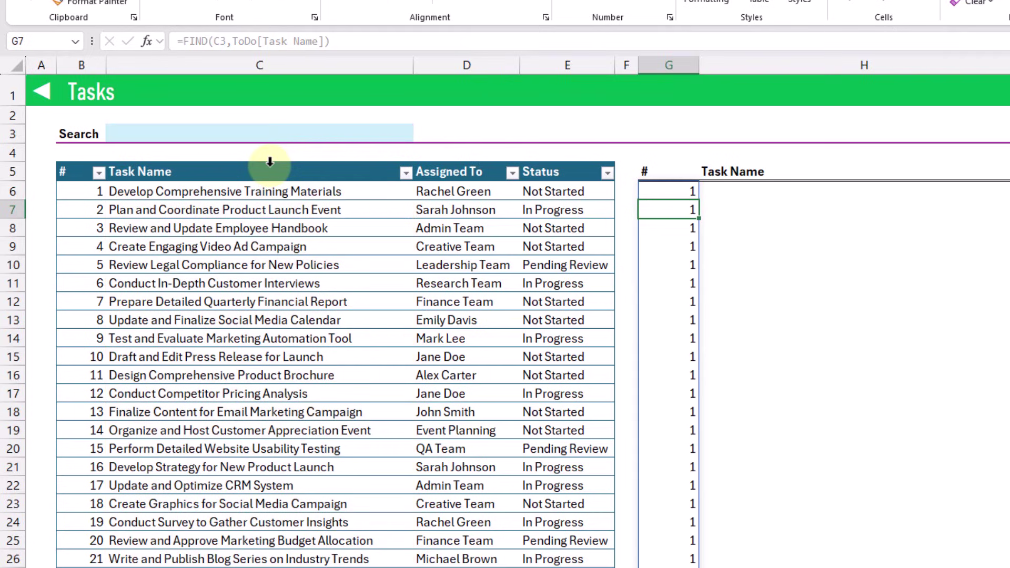
pyautogui.press('Up')
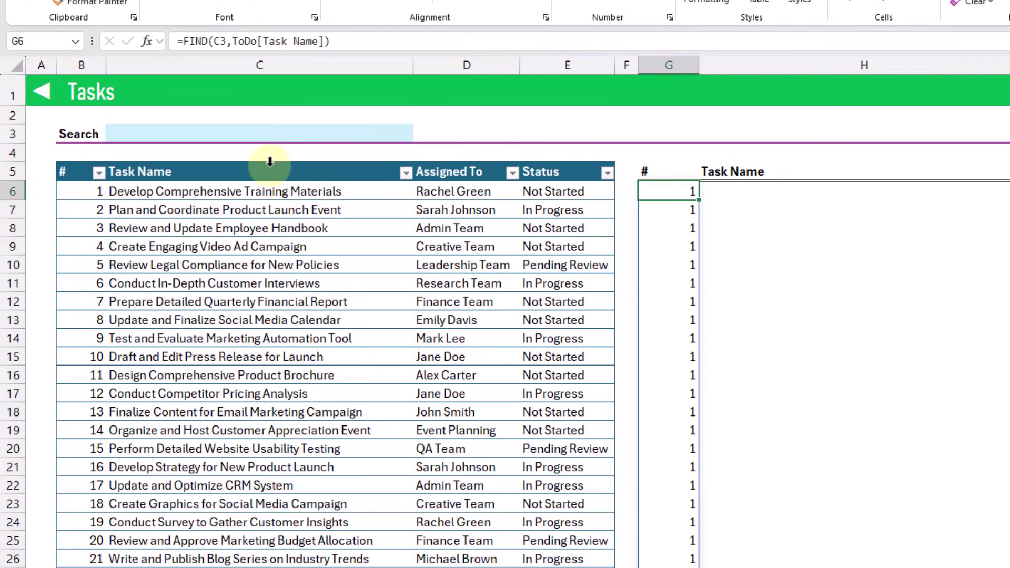
# - Enter Review as the search term in C3
pyautogui.click(228, 129)
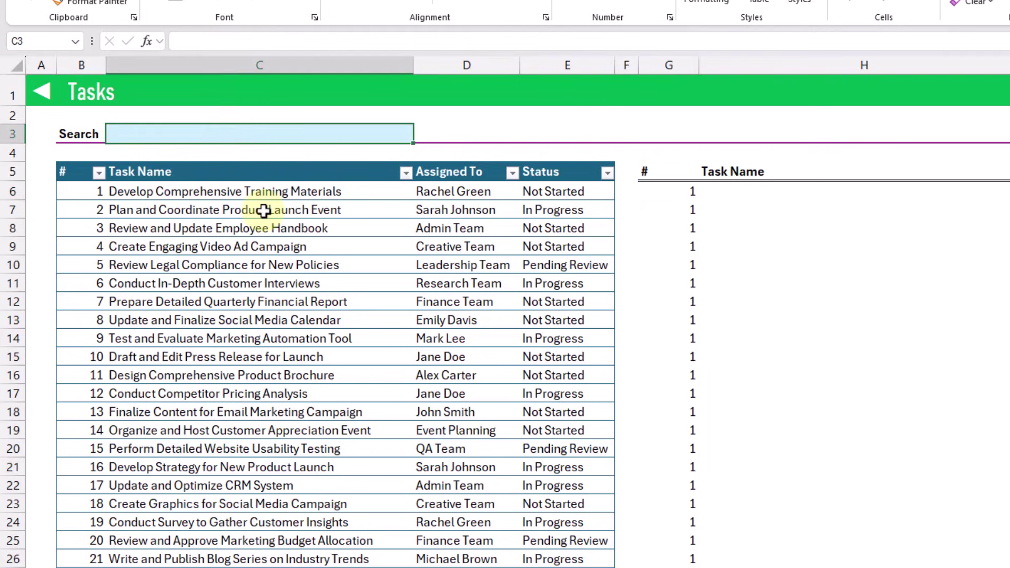
pyautogui.write('Rev')
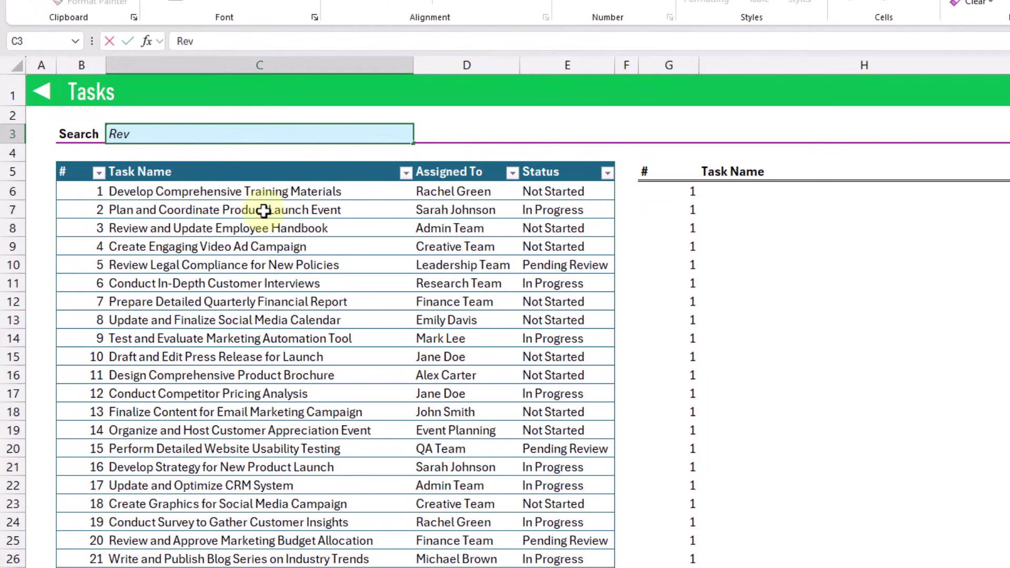
pyautogui.write('iew')
pyautogui.press('Return')
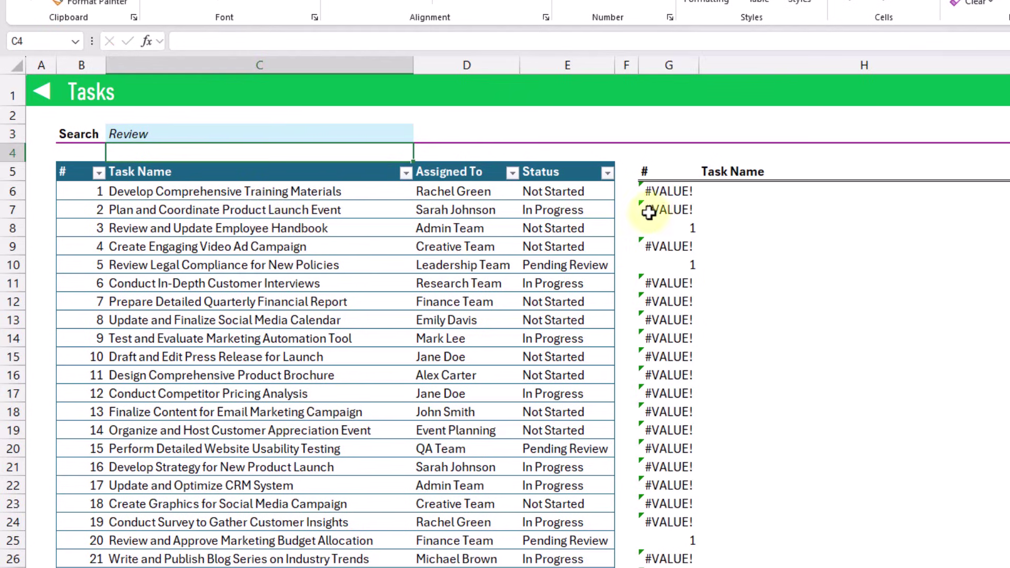
# - Compare the FIND results in G6–G8 against the task names in column C
pyautogui.click(671, 206)
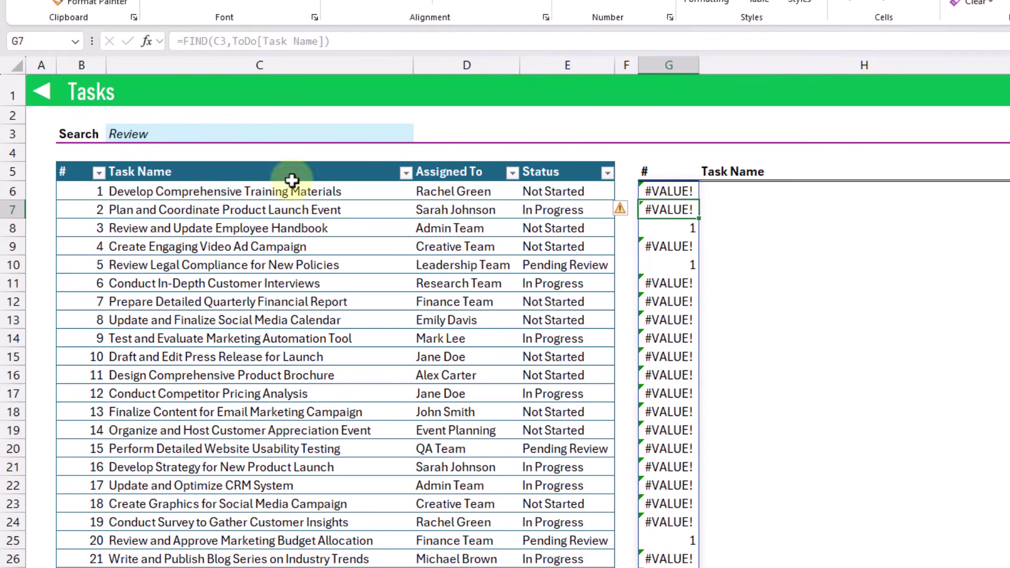
pyautogui.click(270, 135)
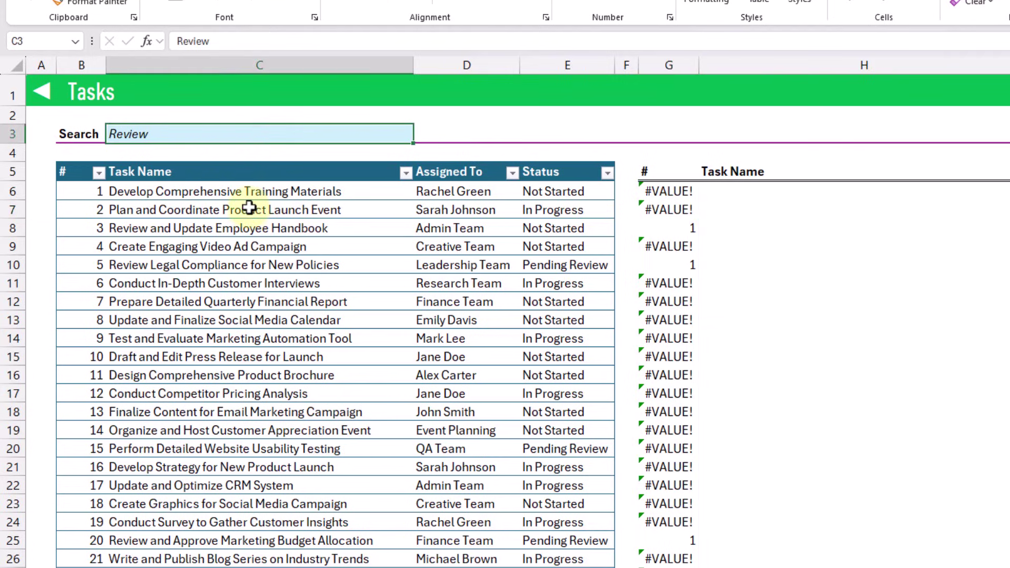
pyautogui.click(248, 209)
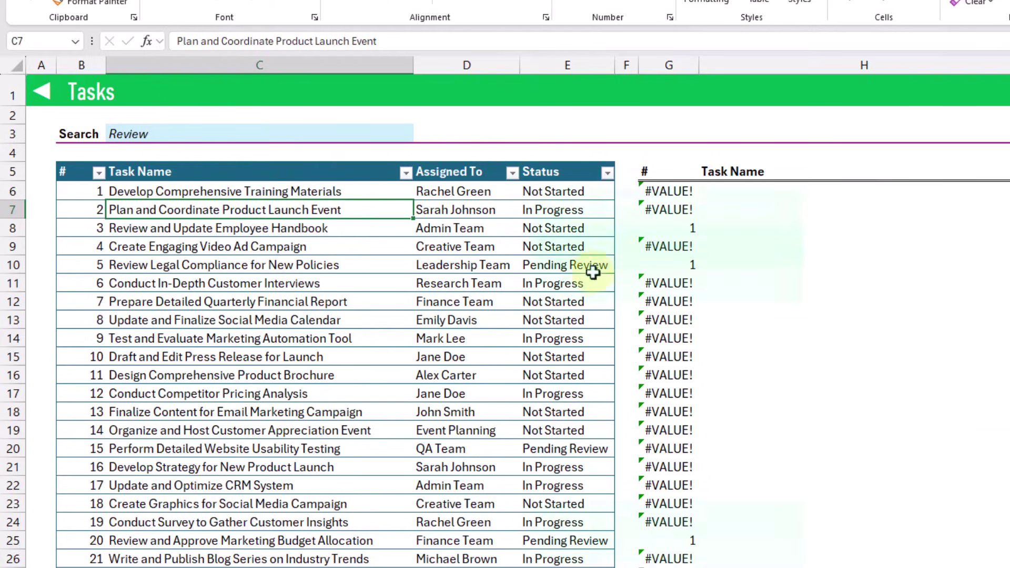
pyautogui.click(670, 229)
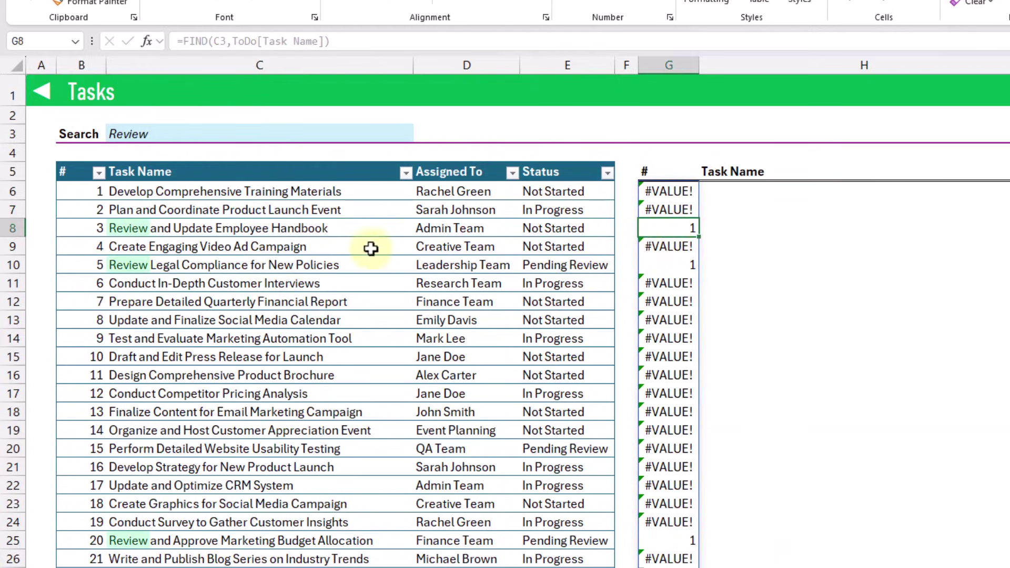
pyautogui.click(337, 230)
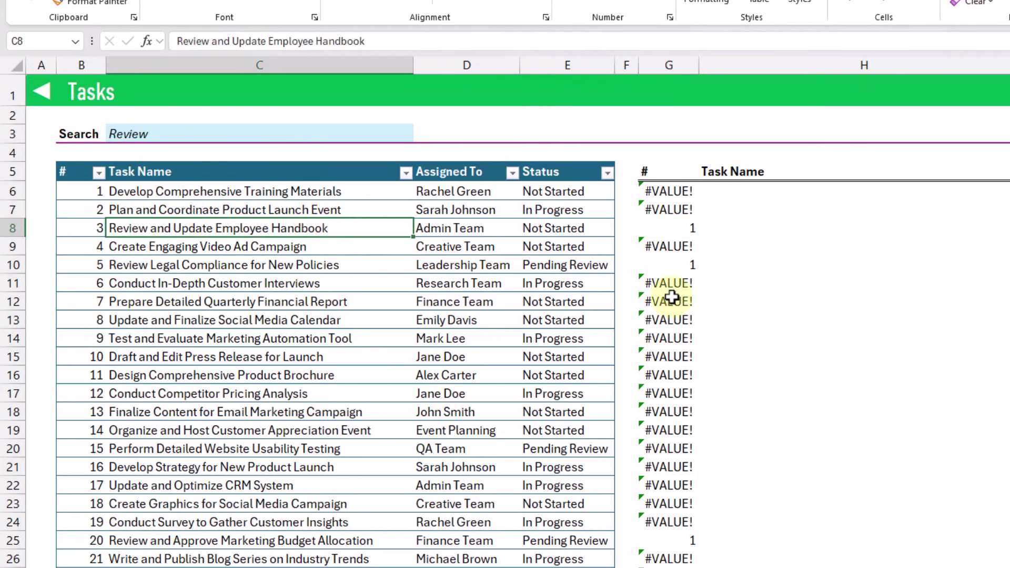
pyautogui.click(666, 192)
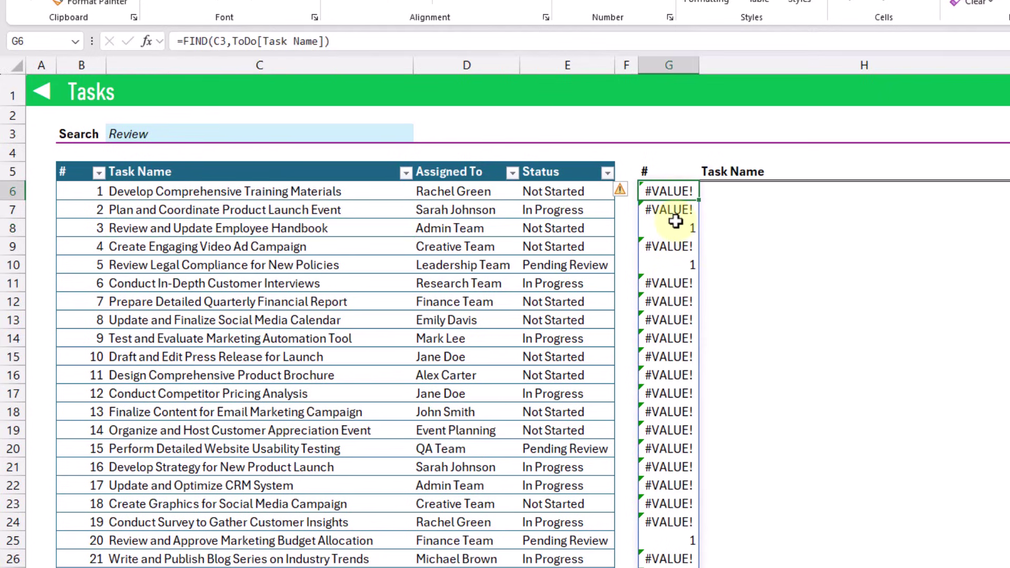
# - Wrap the G6 formula as =ISNUMBER(FIND(C3,ToDo[Task Name]))
pyautogui.click(183, 41)
pyautogui.write('ISn')
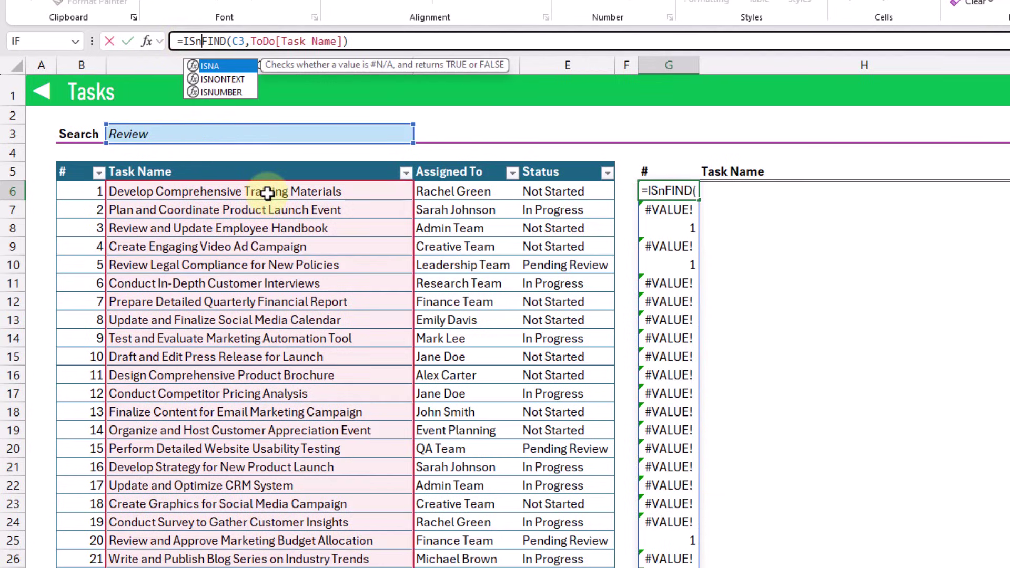
pyautogui.press('Down')
pyautogui.press('Down')
pyautogui.press('Tab')
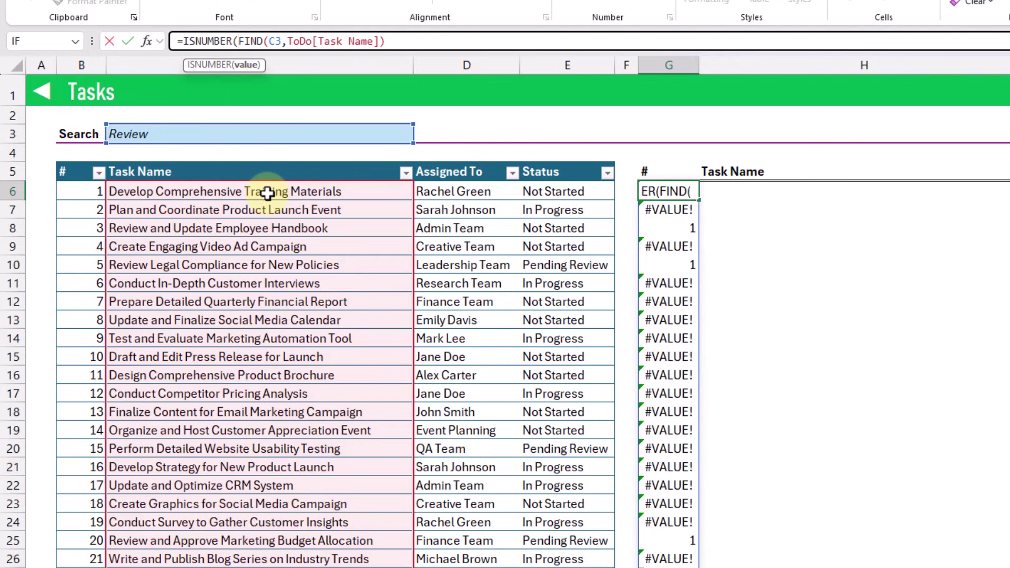
pyautogui.press('End')
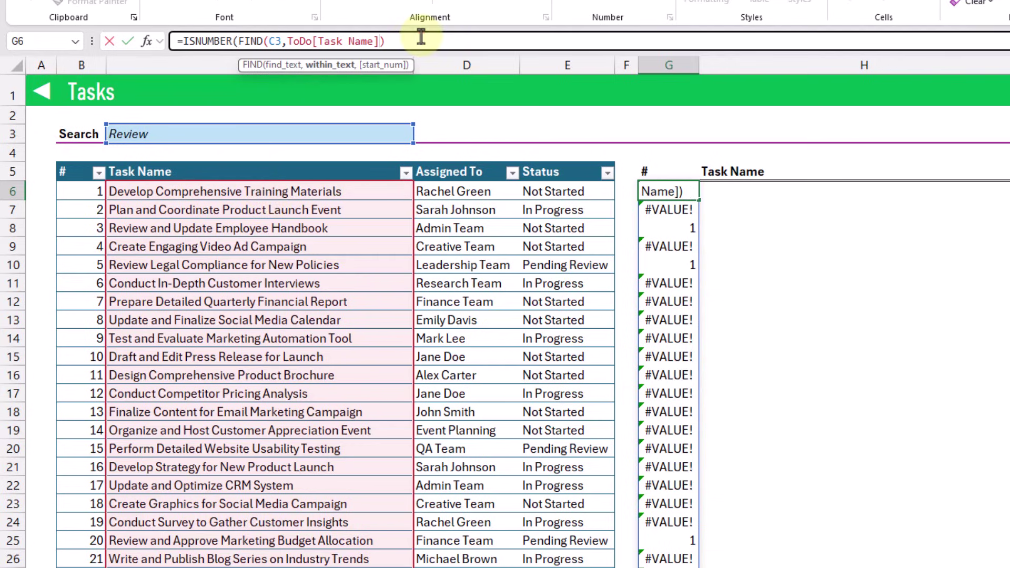
pyautogui.write(')')
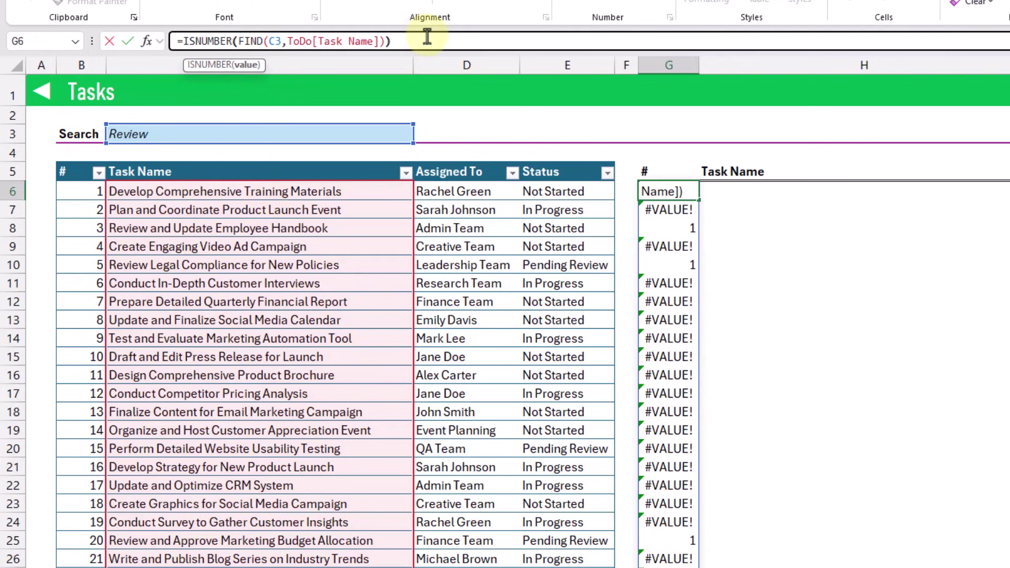
pyautogui.press('Return')
pyautogui.press('Up')
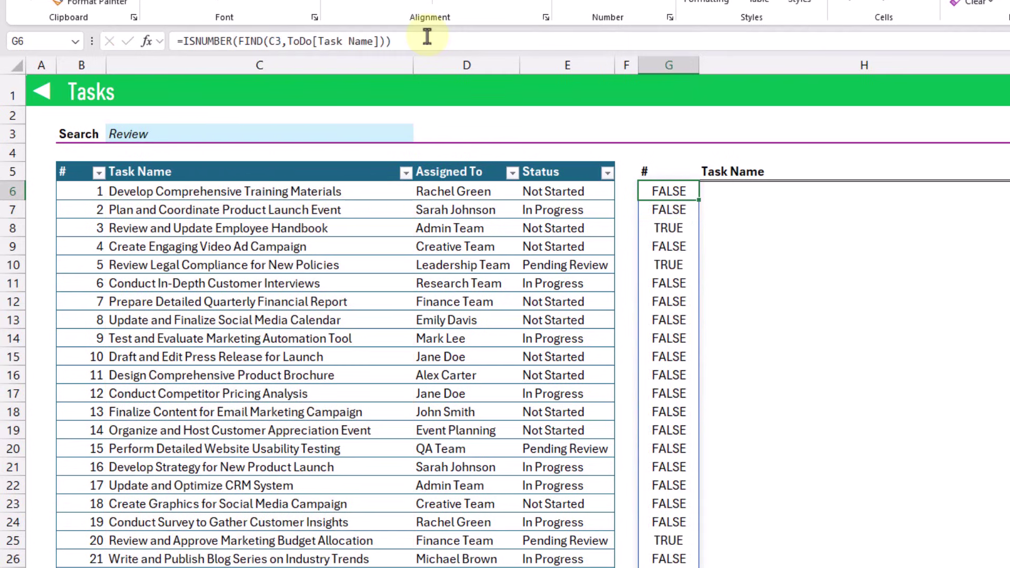
# - Check the TRUE/FALSE results against the task names in C6 and C8
pyautogui.click(307, 190)
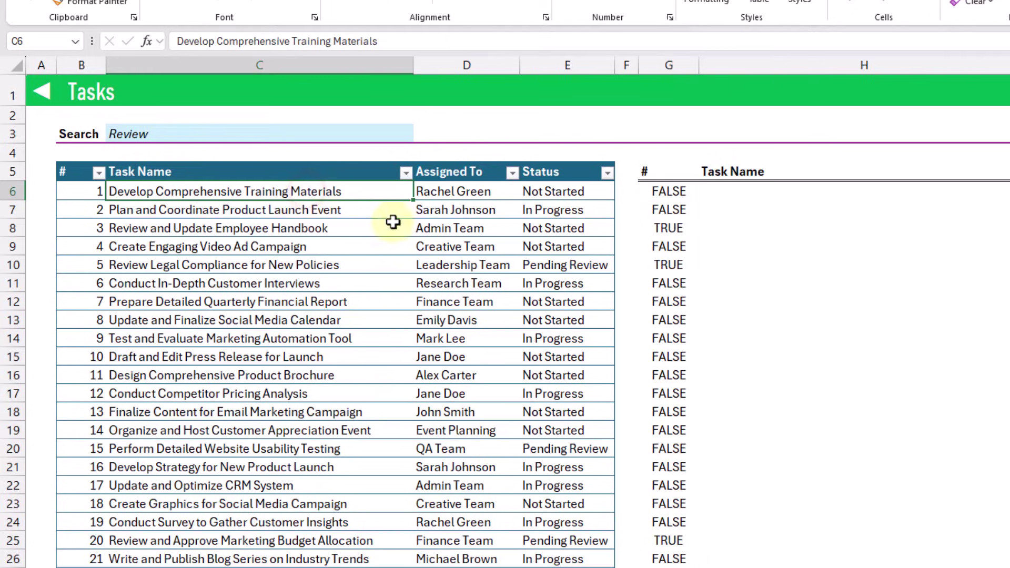
pyautogui.click(665, 227)
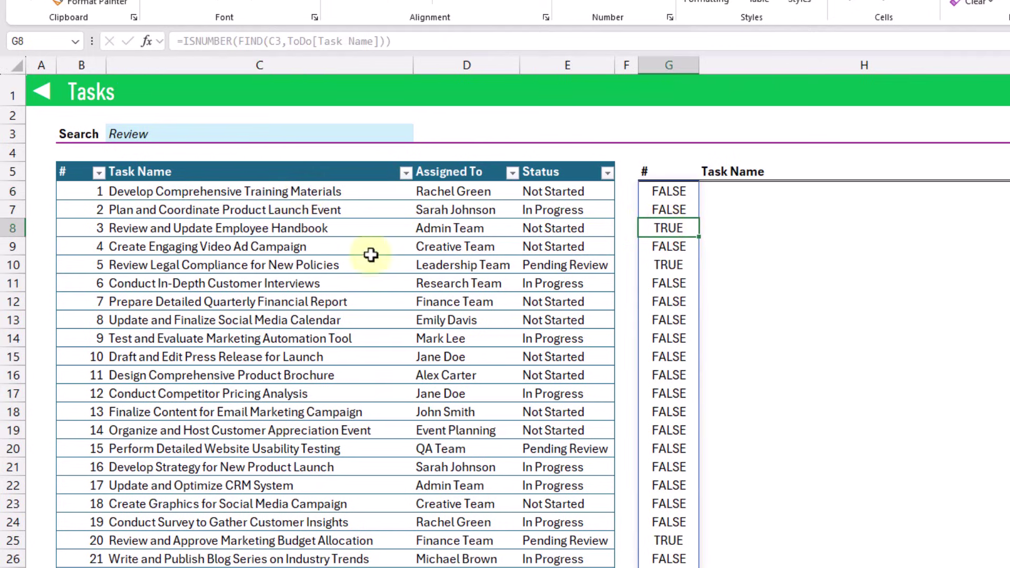
pyautogui.click(287, 227)
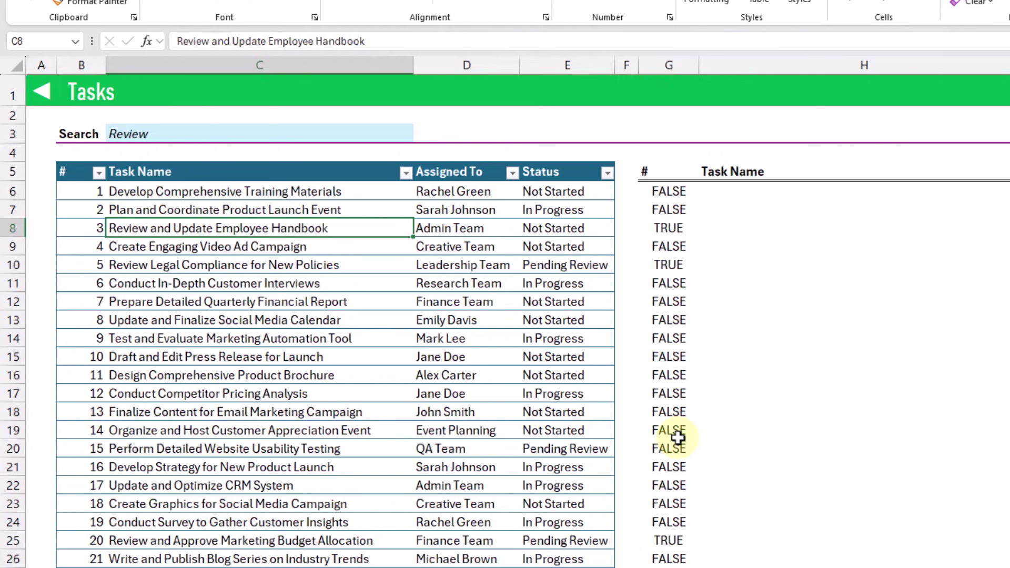
# - Change G6 to =FILTER(ToDo,ISNUMBER(FIND(C3,ToDo[Task Name])),"No results") to list the Review tasks
pyautogui.click(663, 192)
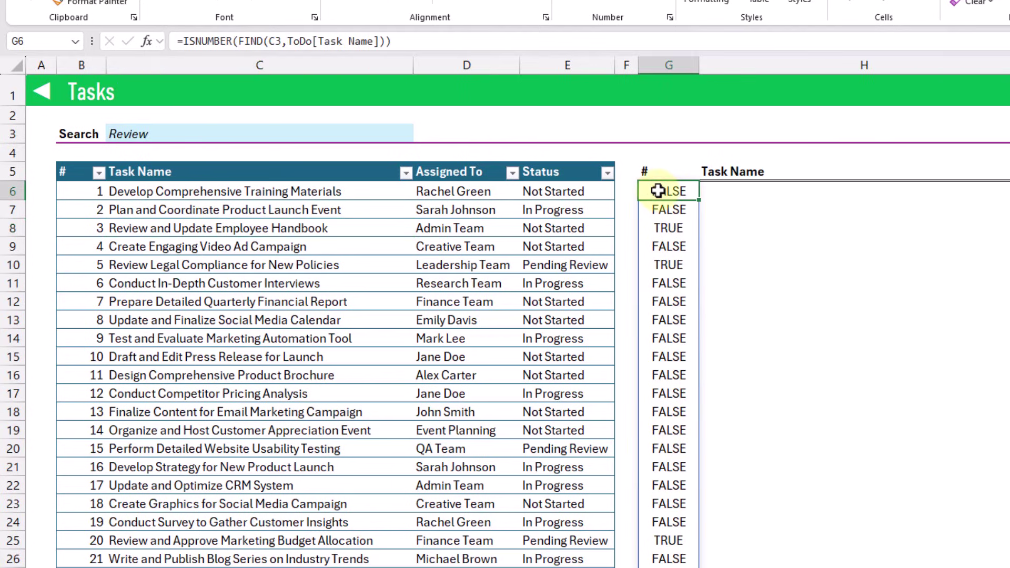
pyautogui.click(182, 41)
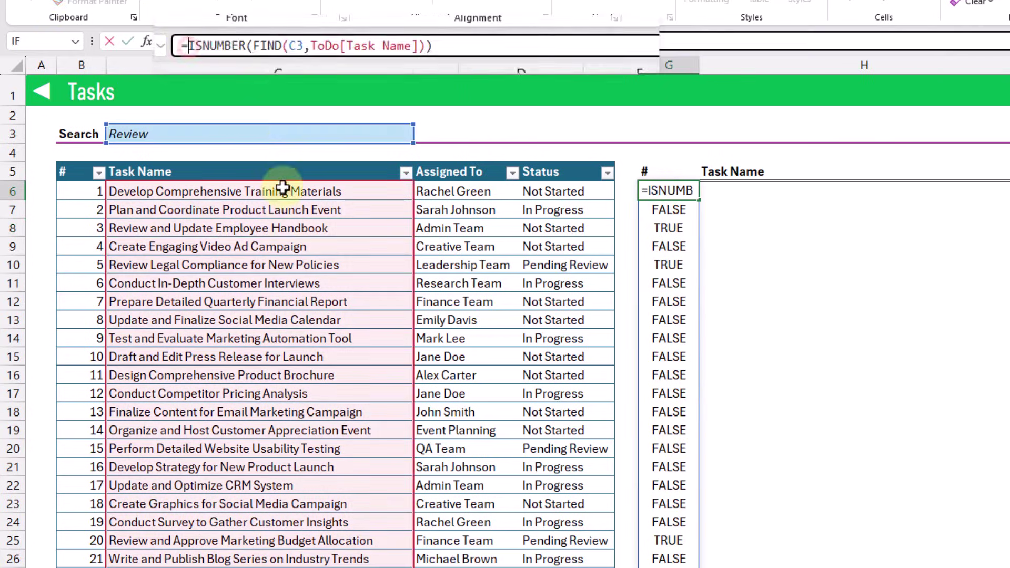
pyautogui.write('FILTER(')
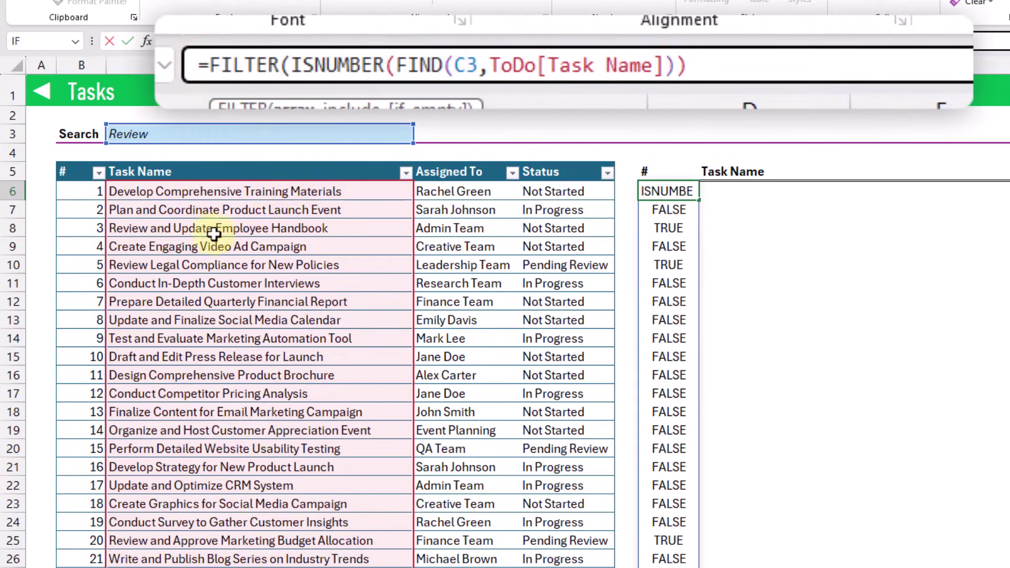
pyautogui.click(55, 159)
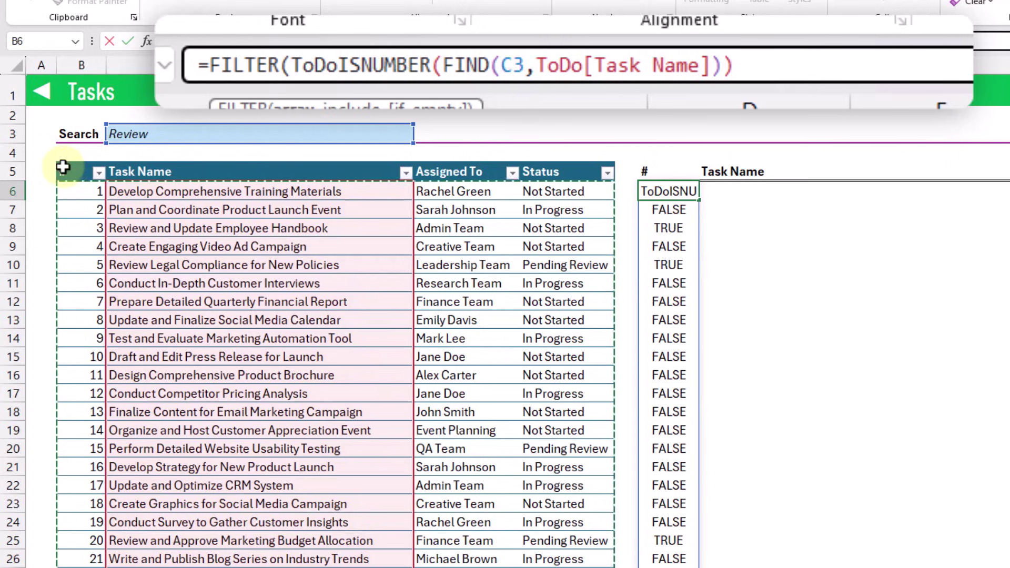
pyautogui.write(',')
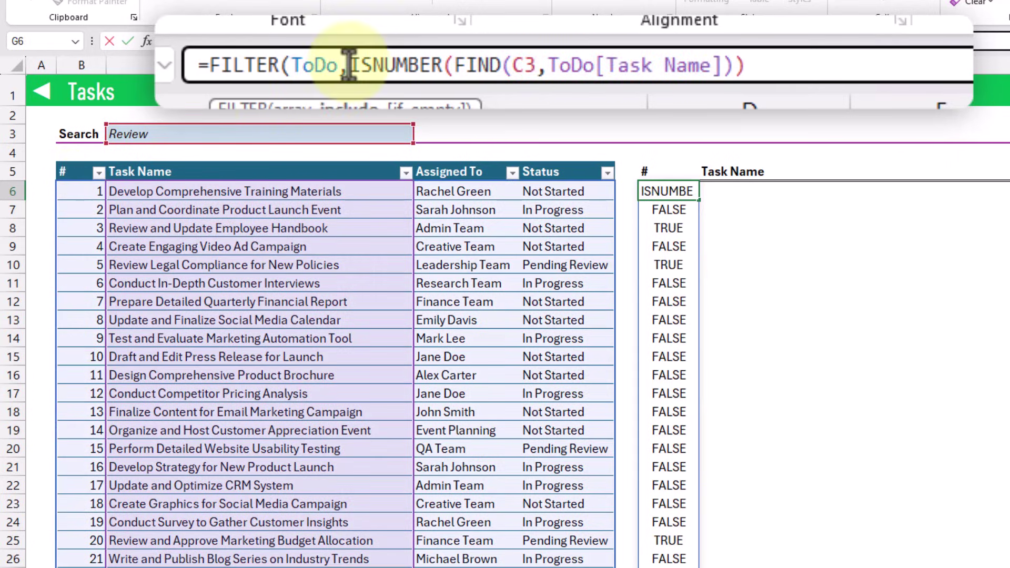
pyautogui.moveTo(351, 65); pyautogui.dragTo(790, 62)
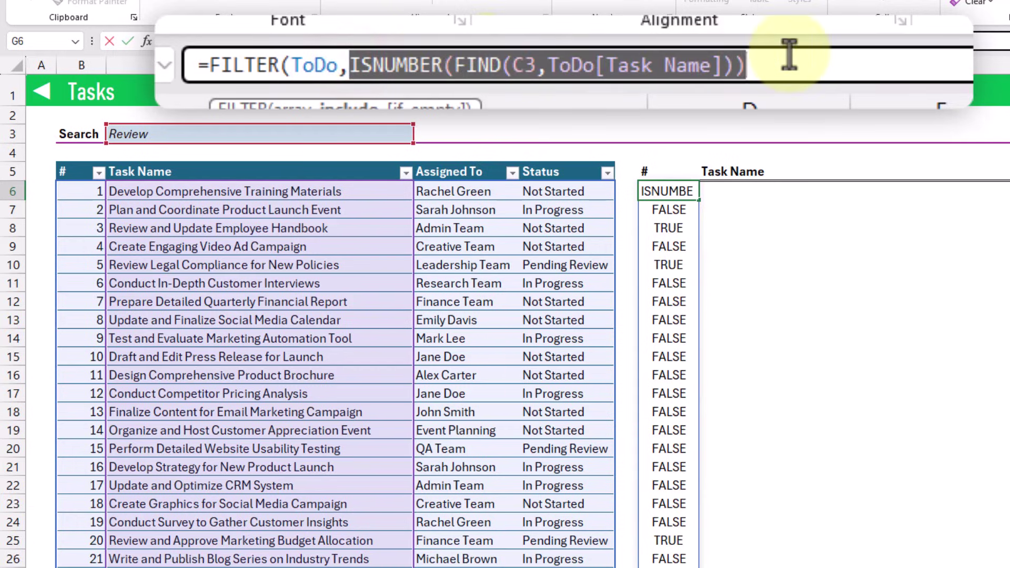
pyautogui.click(790, 64)
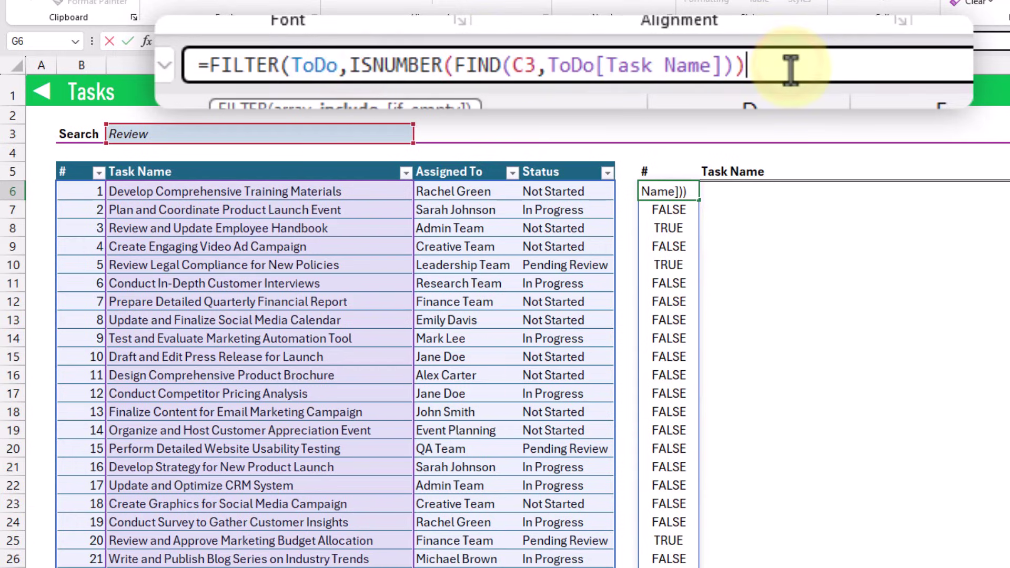
pyautogui.write(',')
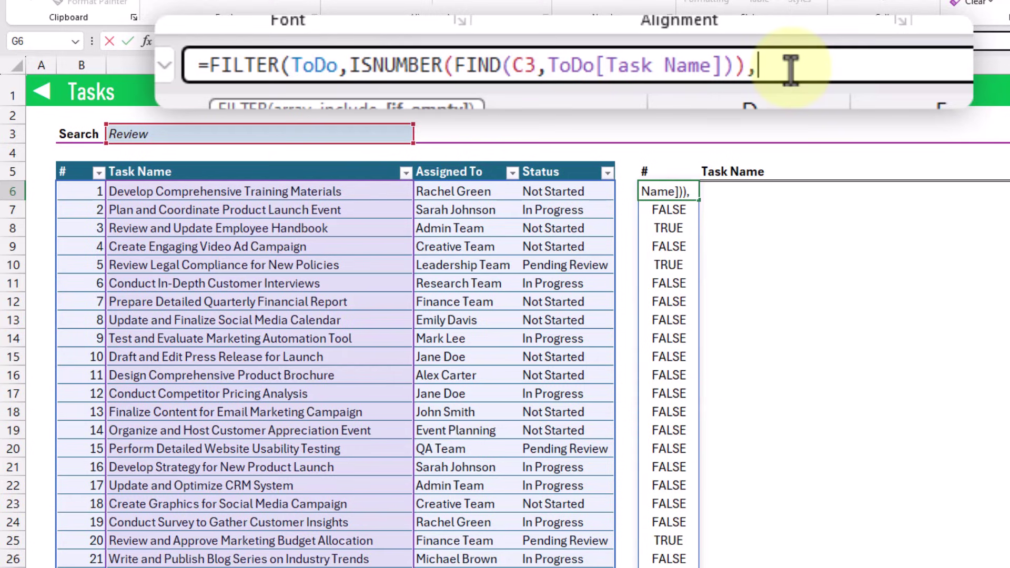
pyautogui.write('"No')
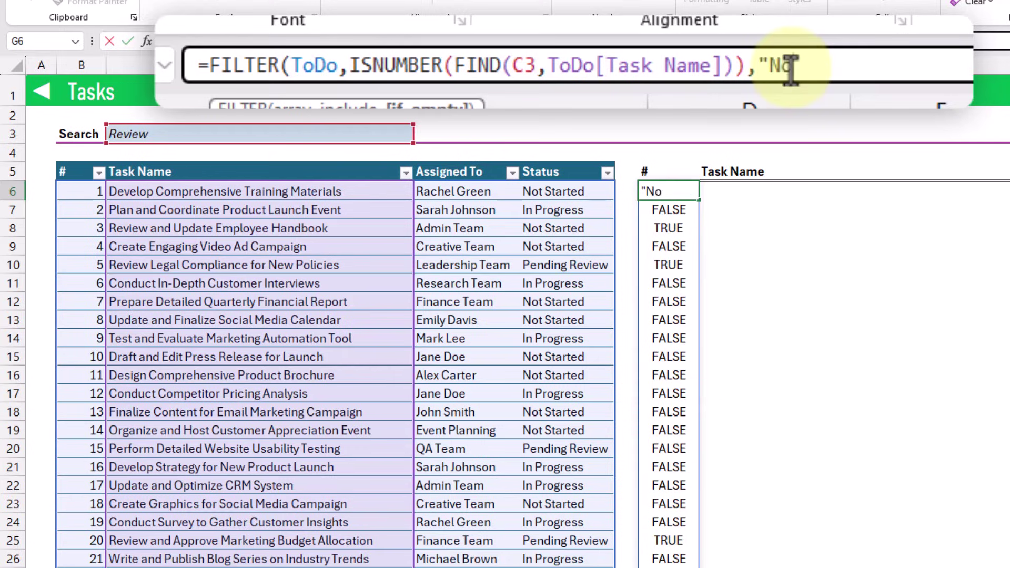
pyautogui.write(' results"')
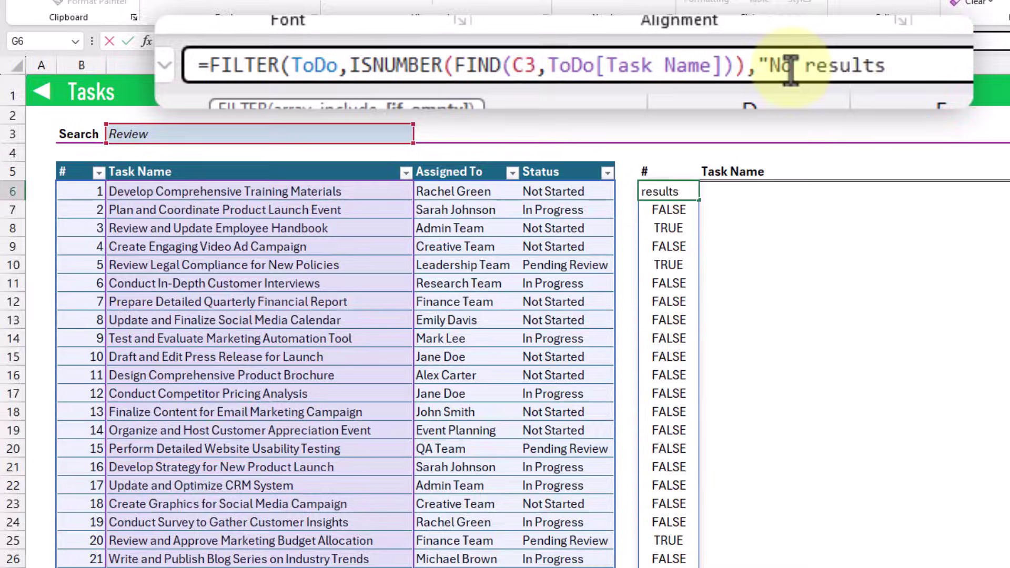
pyautogui.write(')')
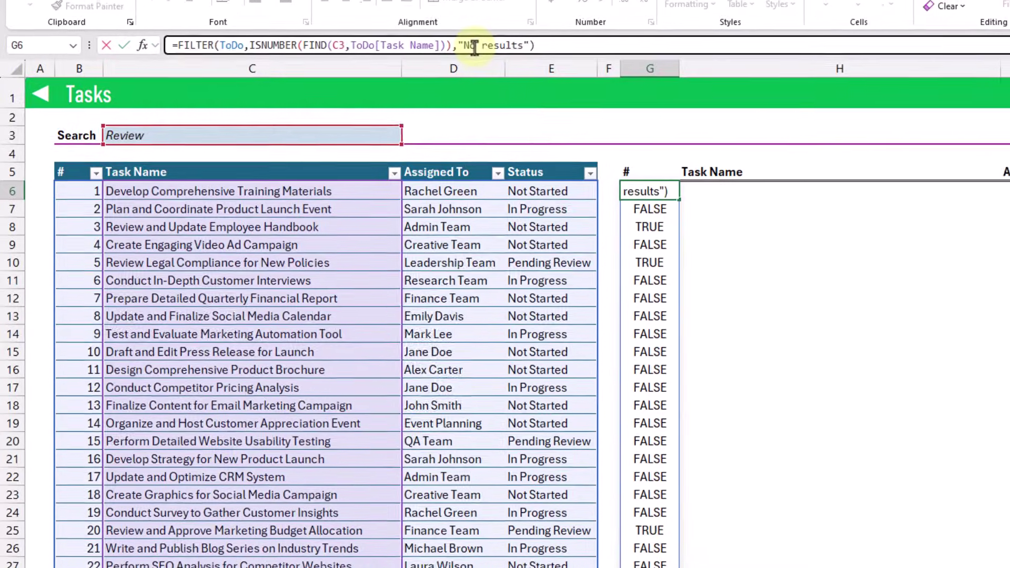
pyautogui.press('Return')
# - Begin editing the Review search term in C3 from the formula bar
pyautogui.press('Up')
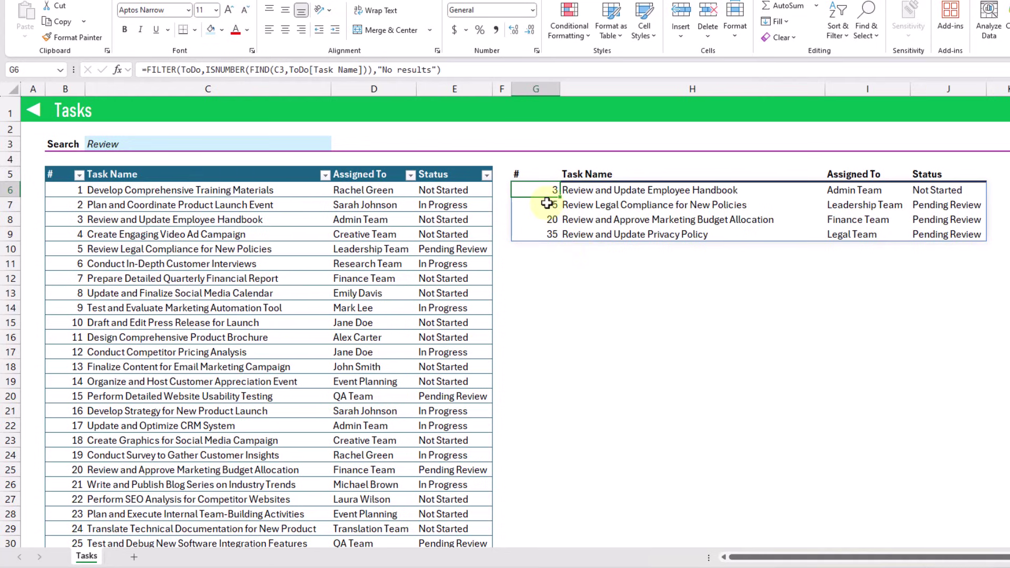
pyautogui.click(103, 146)
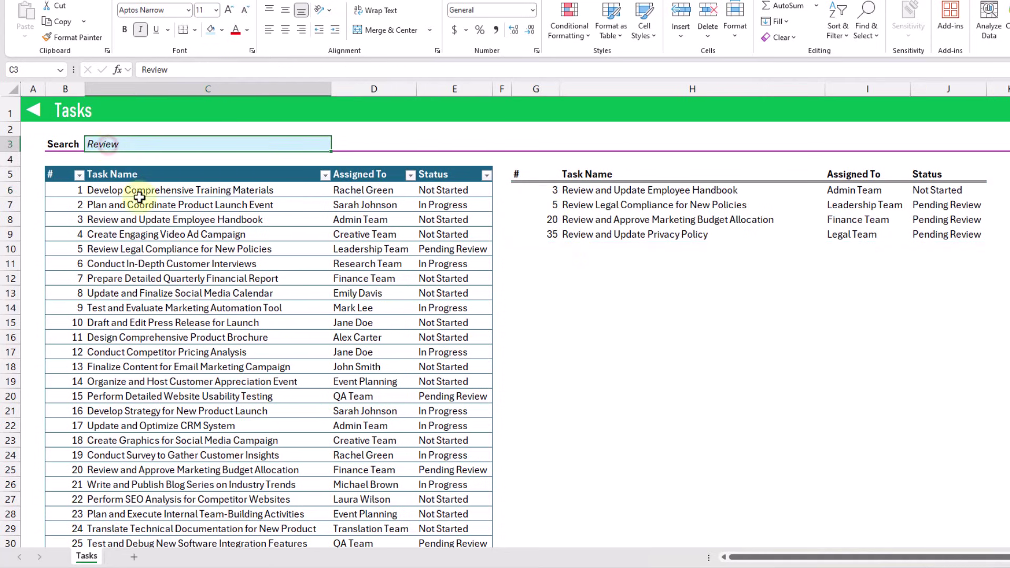
pyautogui.click(146, 70)
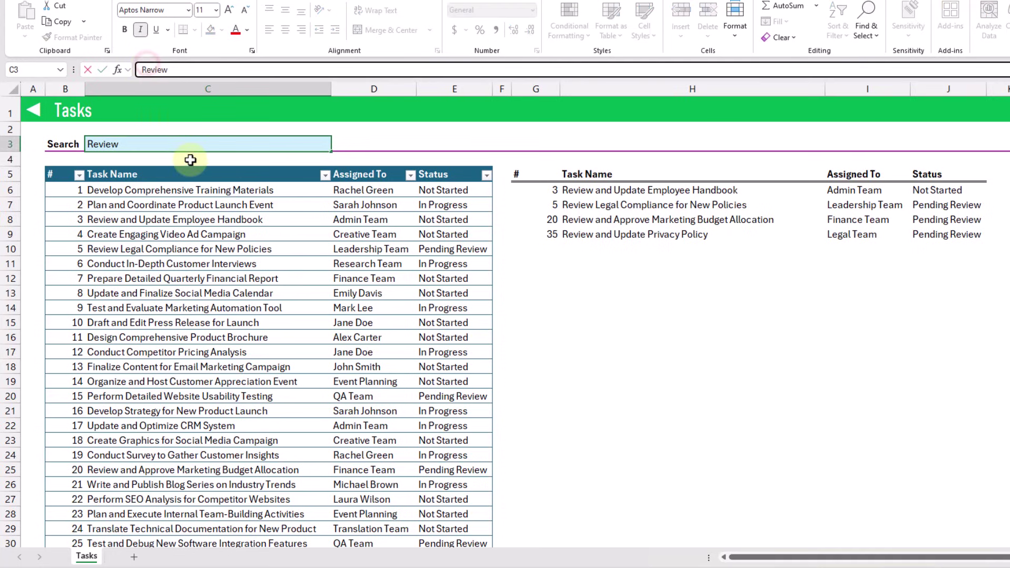
# - Change the search term to lowercase review, which returns No results
pyautogui.press('BackSpace')
pyautogui.write('r')
pyautogui.press('Return')
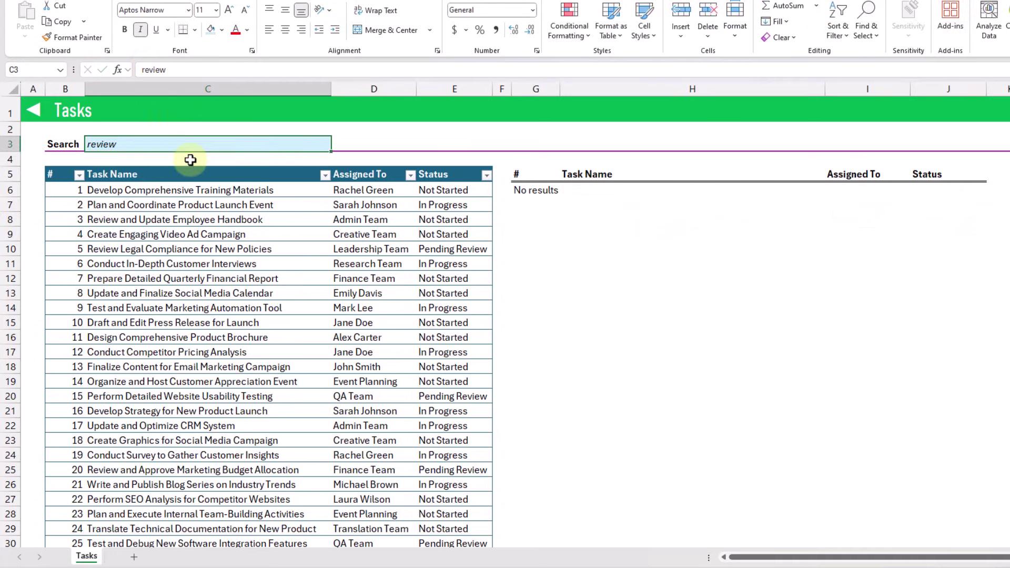
# - Replace FIND with SEARCH in the G6 formula so lowercase review matches again
pyautogui.click(538, 192)
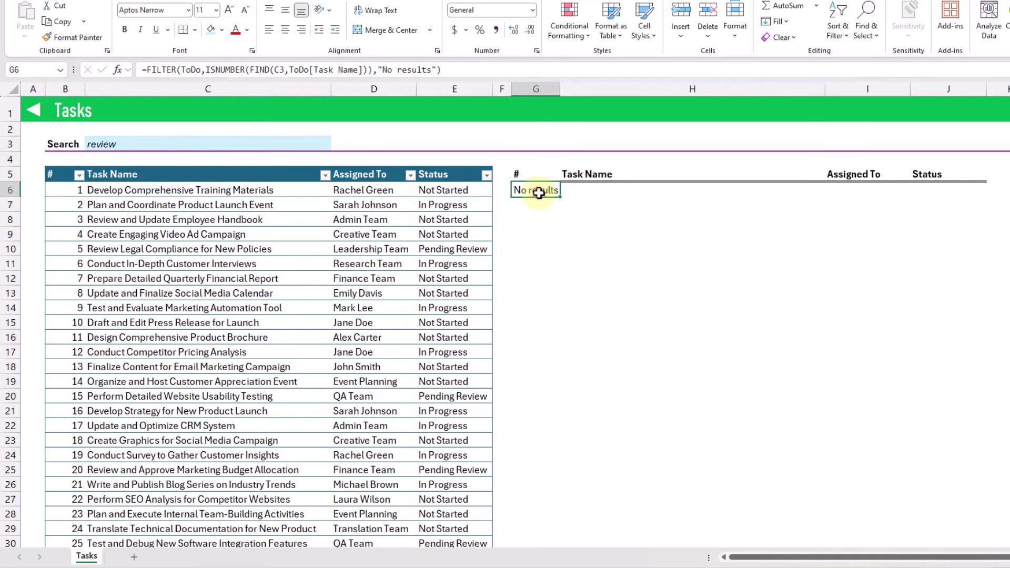
pyautogui.doubleClick(263, 70)
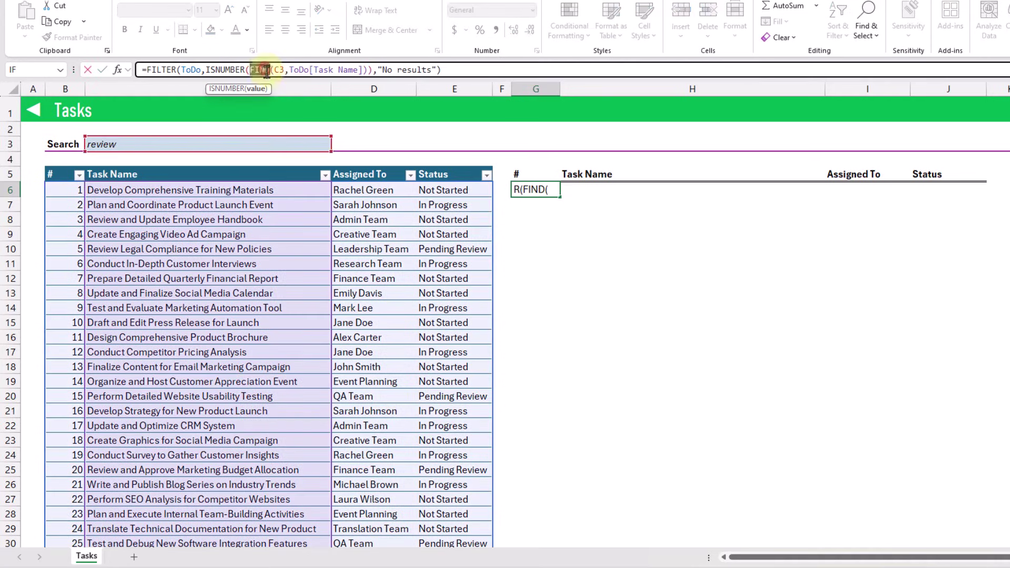
pyautogui.write('SEARCH')
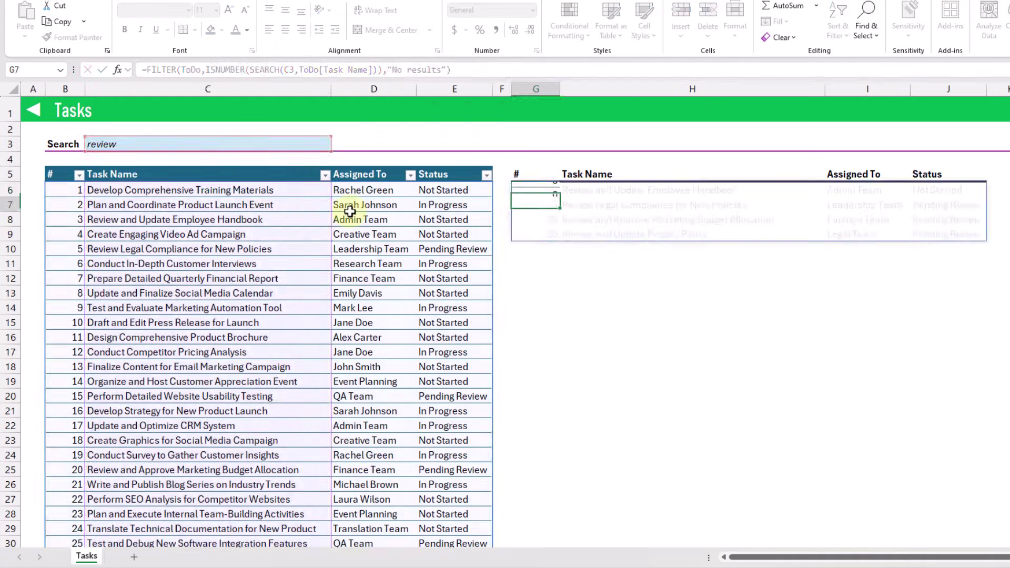
pyautogui.press('Up')
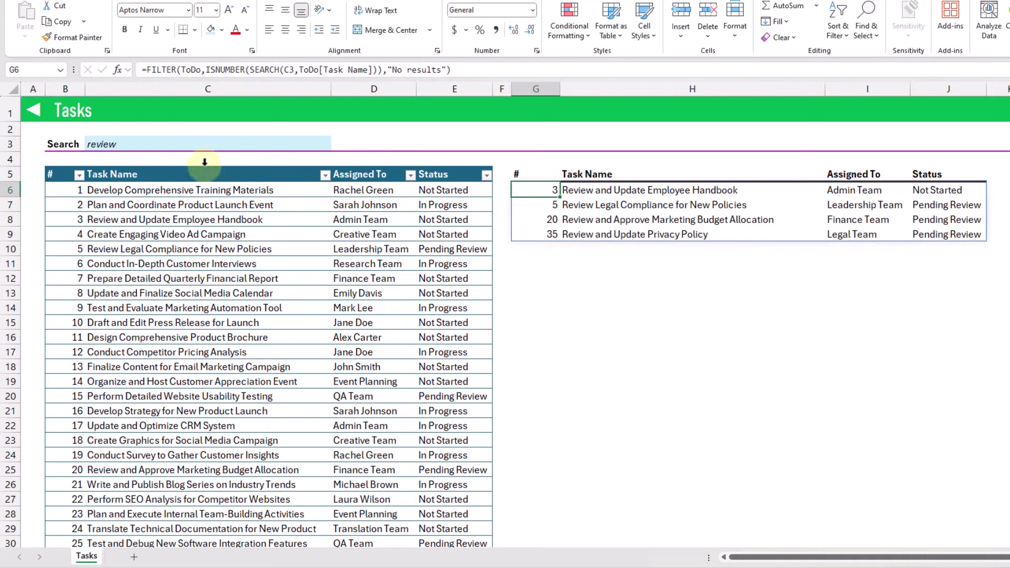
# - Search for seo in C3, listing SEO tasks 22, 42 and 47
pyautogui.click(179, 143)
pyautogui.write('seo')
pyautogui.press('Return')
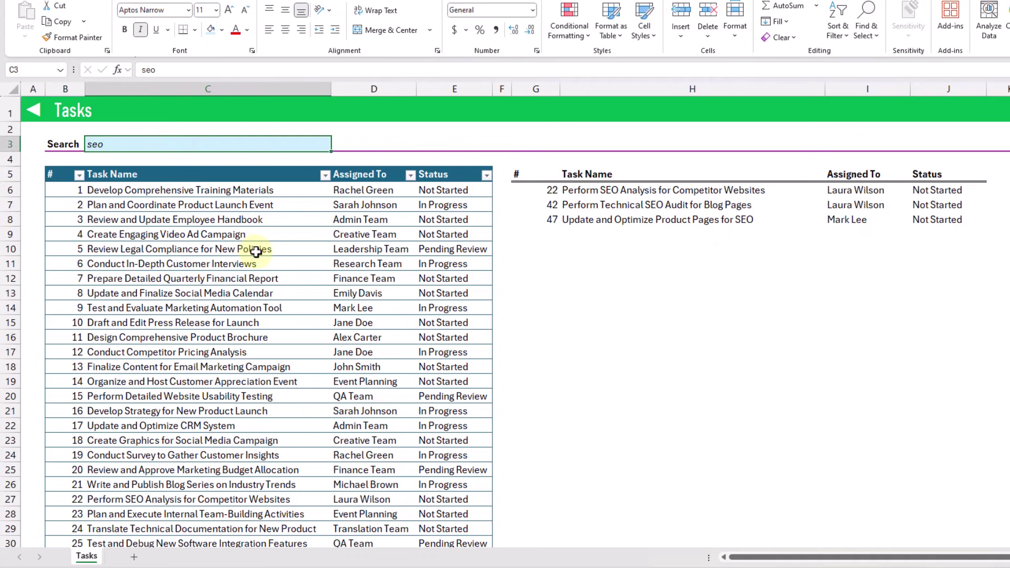